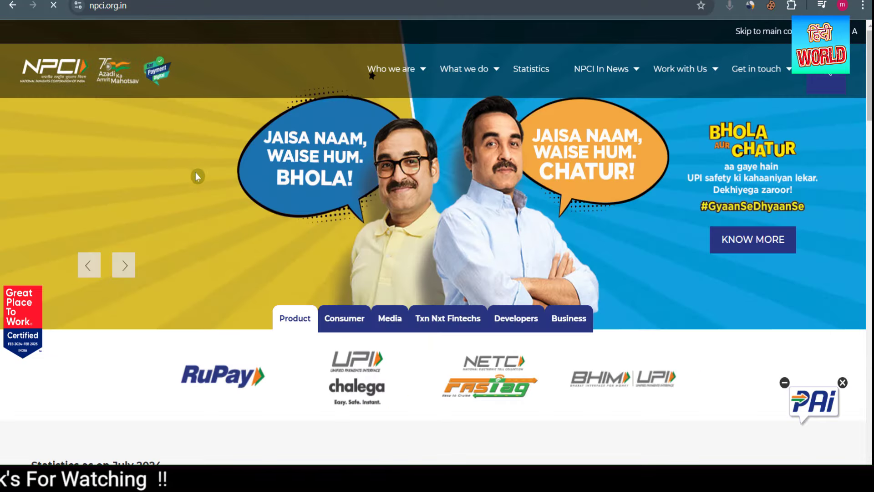
# - Show the consumer services on the NPCI homepage
pyautogui.click(339, 321)
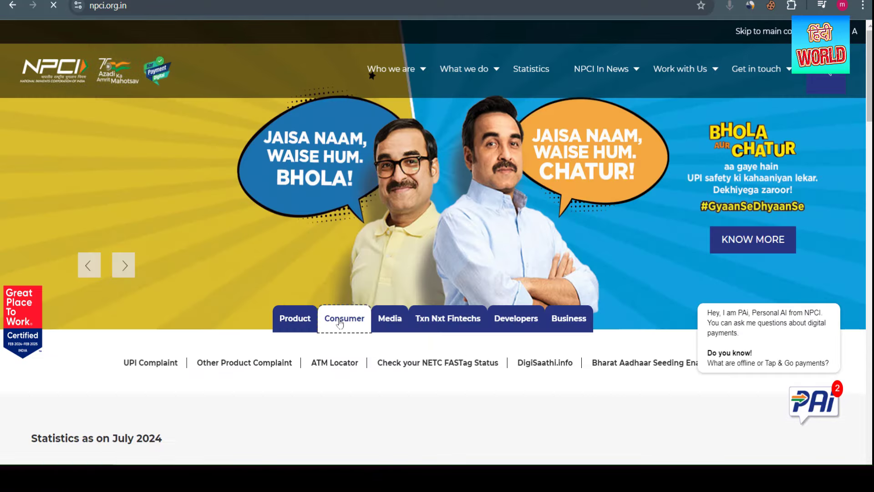
pyautogui.middleClick(552, 418)
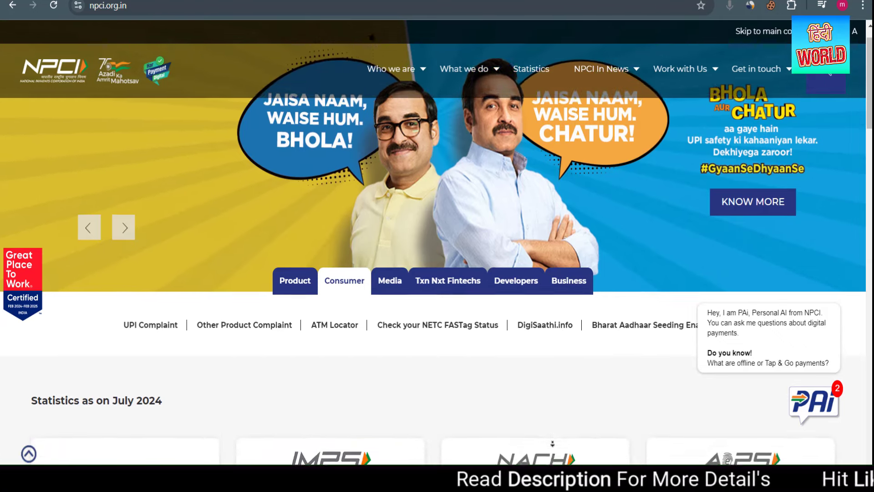
pyautogui.scroll(2, 553, 385)
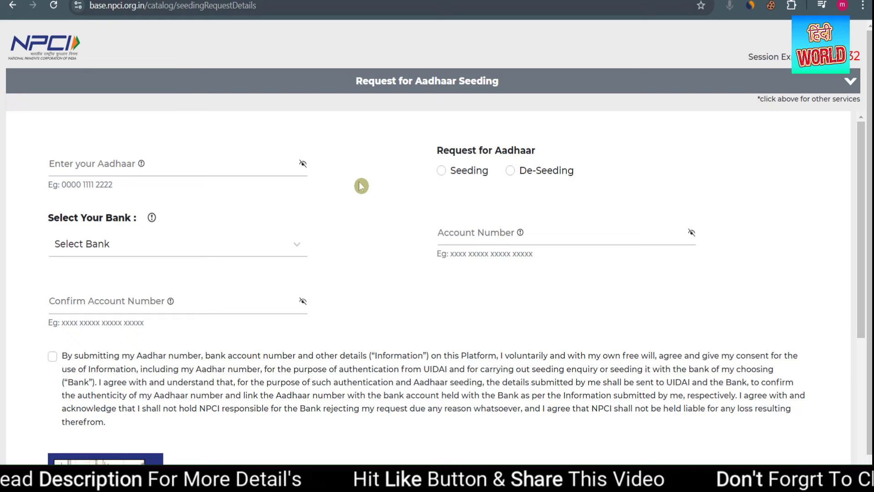
# - Open the Get Aadhaar Mapped Status service from the Aadhaar seeding page
pyautogui.click(849, 84)
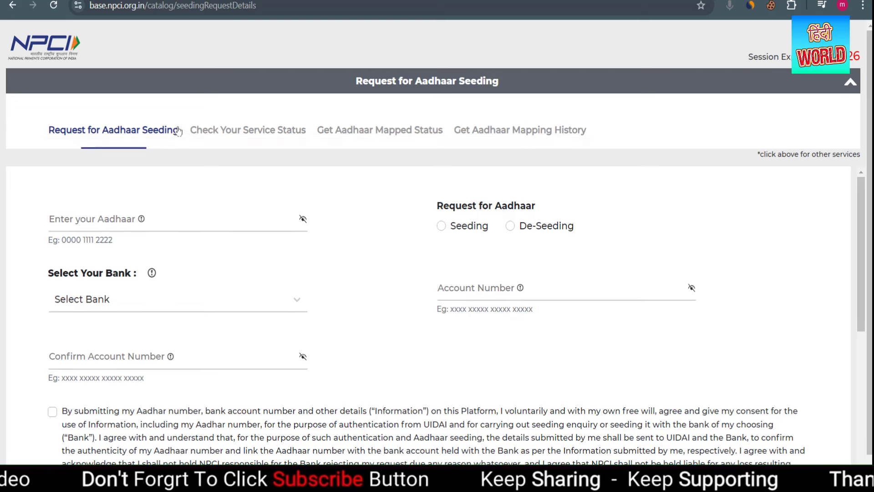
pyautogui.click(316, 125)
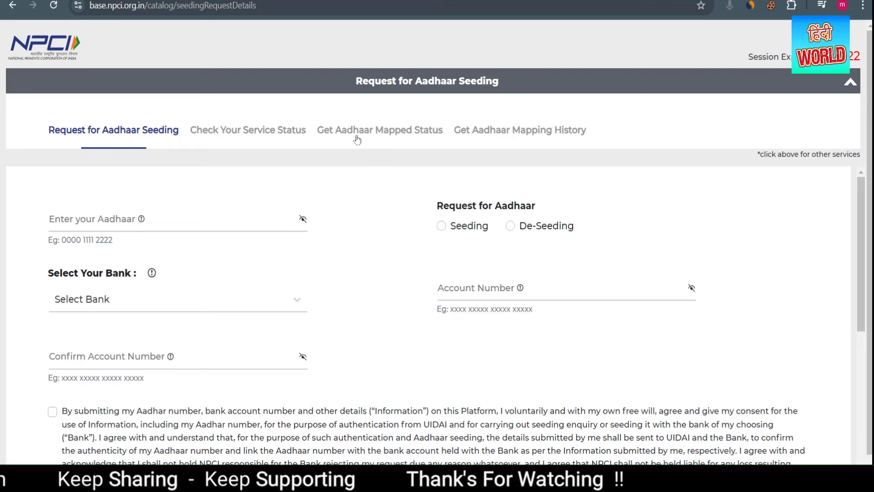
pyautogui.click(405, 133)
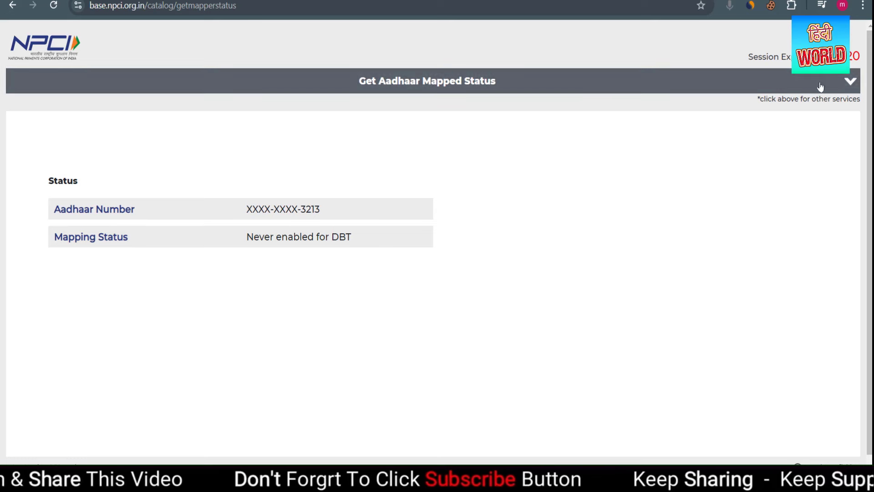
# - Return to the Request for Aadhaar Seeding form and look through its available banks, keeping the session active
pyautogui.click(851, 82)
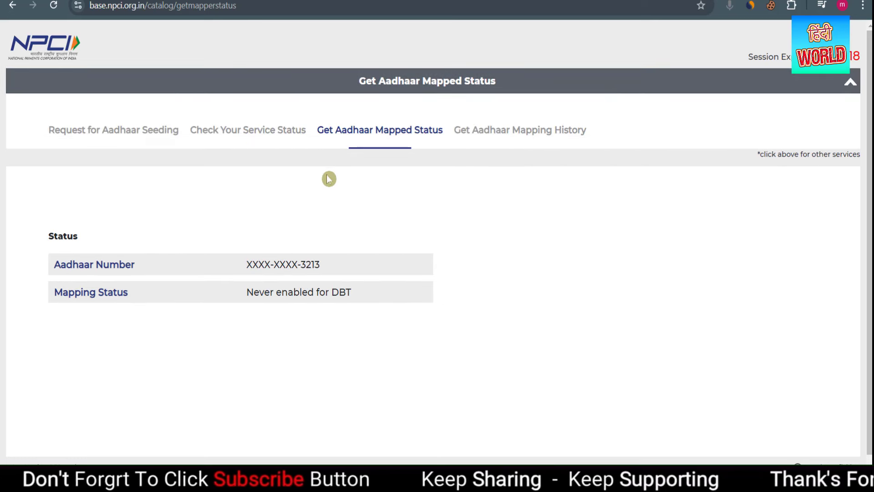
pyautogui.click(118, 132)
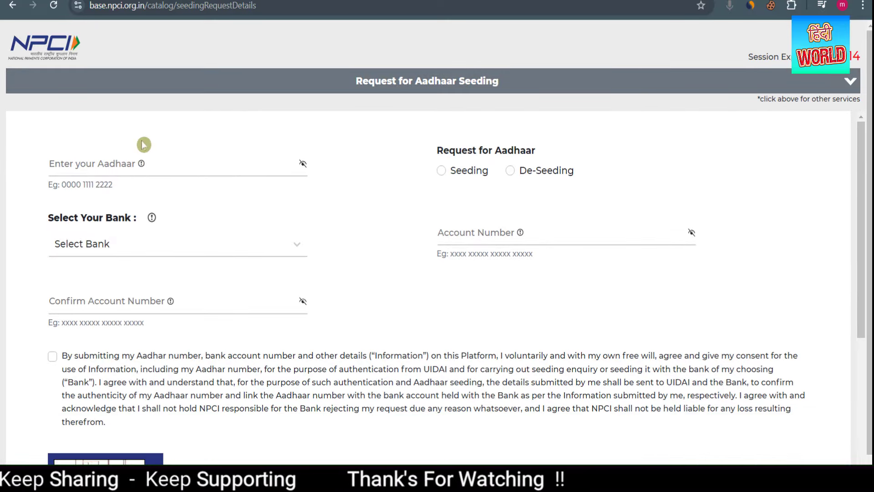
pyautogui.click(148, 247)
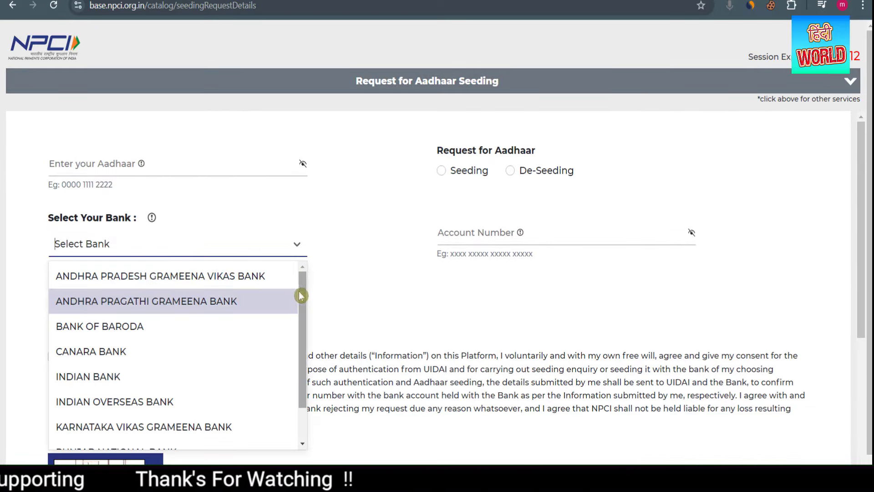
pyautogui.moveTo(302, 296); pyautogui.dragTo(294, 386)
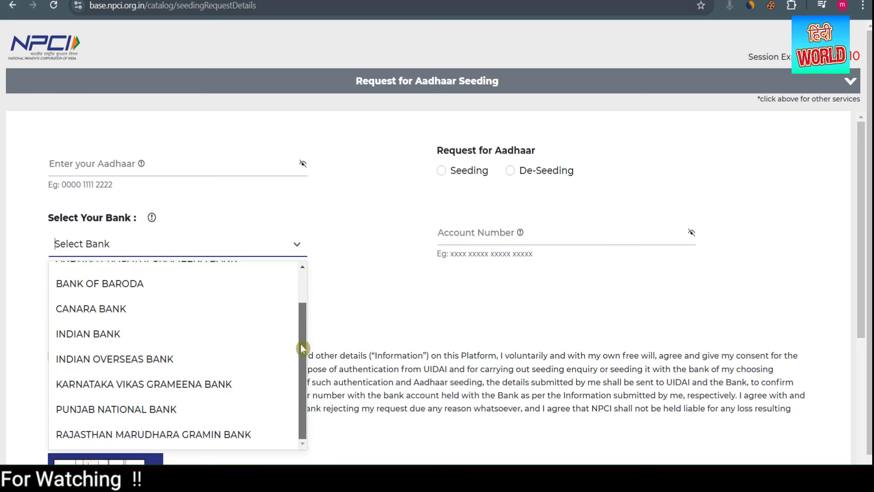
pyautogui.moveTo(303, 348); pyautogui.dragTo(293, 389)
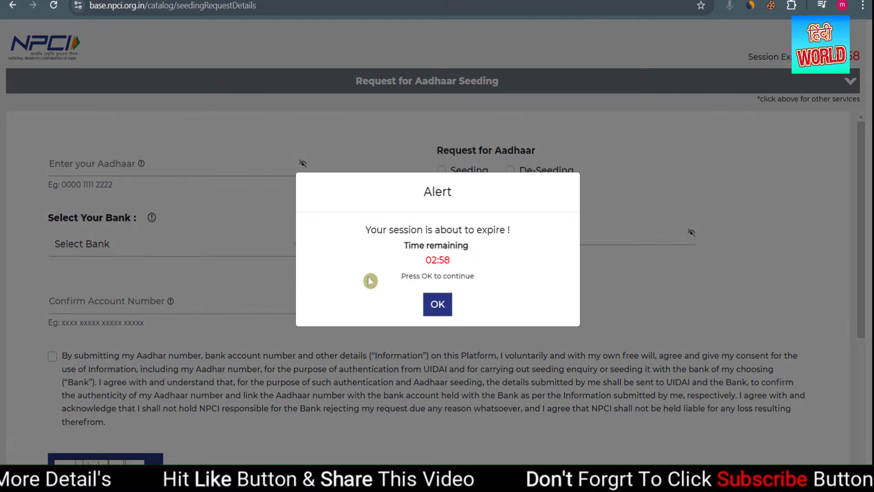
pyautogui.click(437, 304)
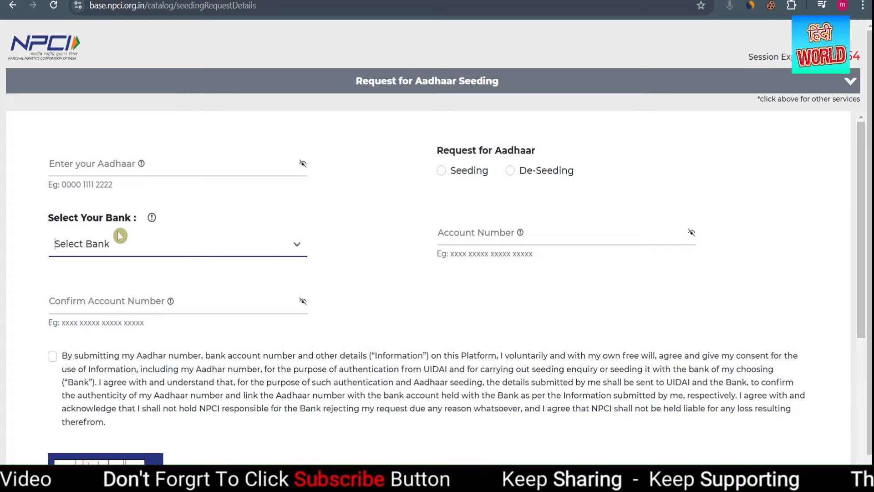
pyautogui.click(175, 248)
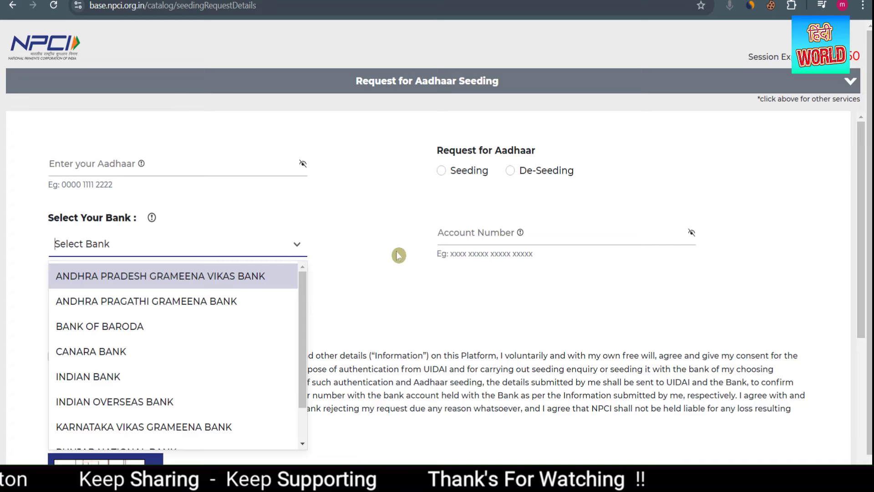
pyautogui.click(371, 246)
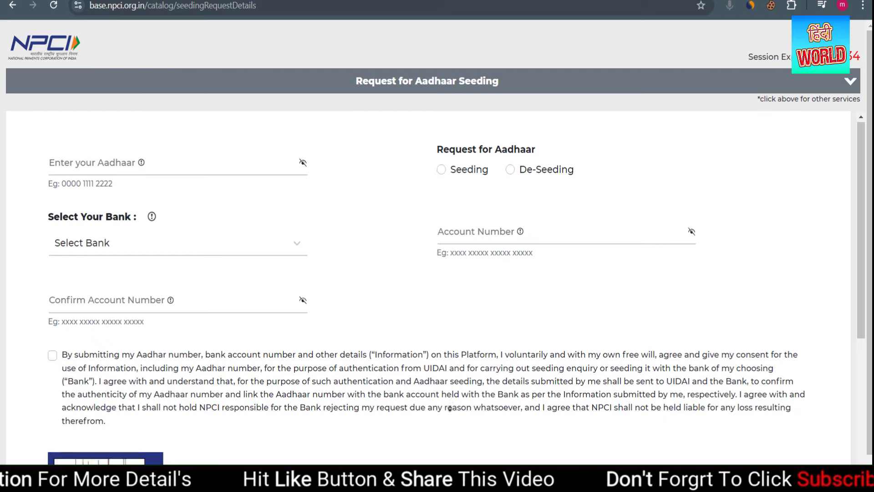
# - Review the seeding form's consent, captcha and submission sections, and activate the Aadhaar number field
pyautogui.scroll(-4, 450, 408)
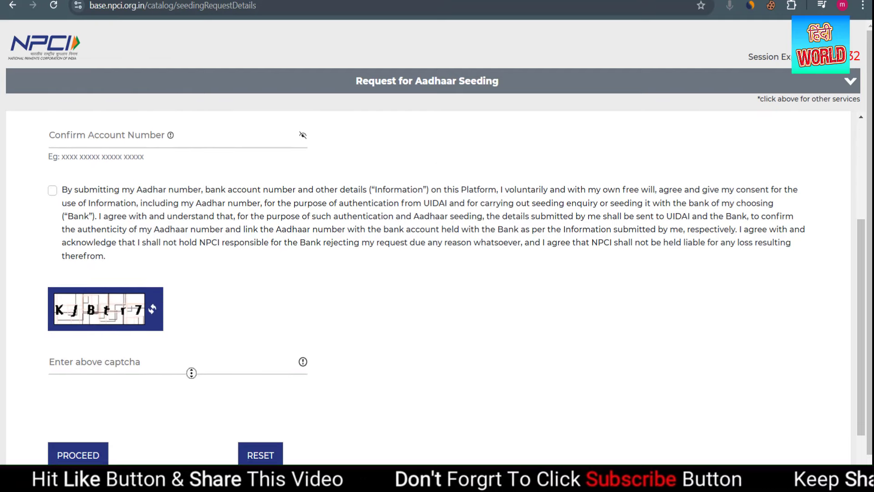
pyautogui.scroll(-2, 234, 399)
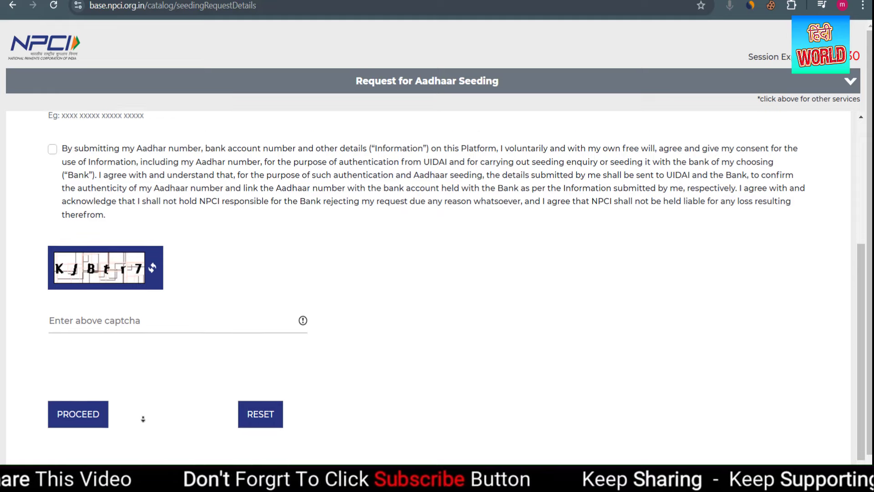
pyautogui.scroll(5, 201, 370)
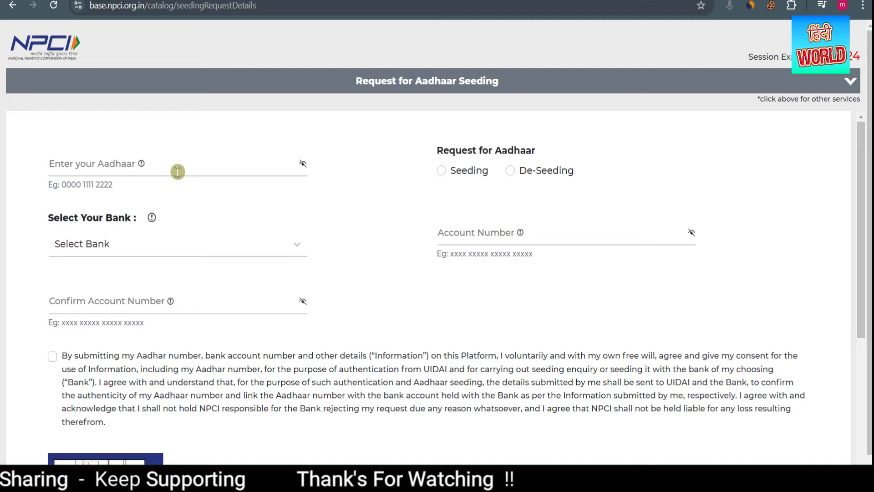
pyautogui.click(165, 165)
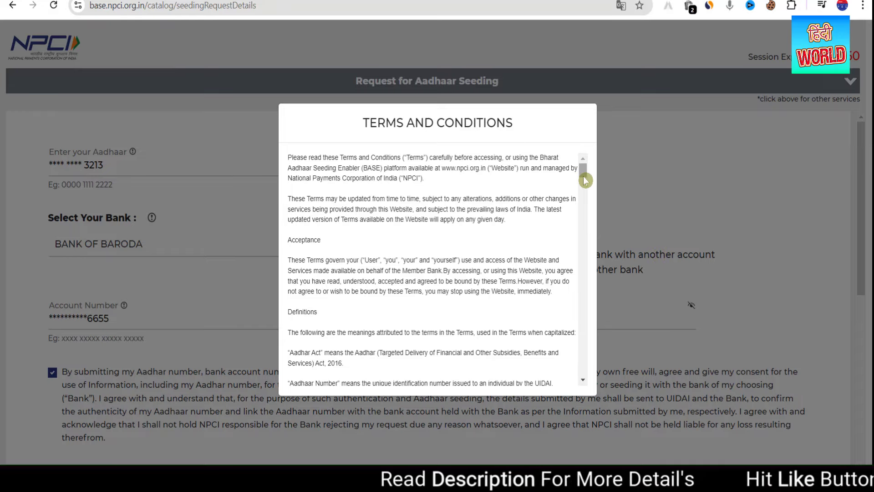
# - Try to submit the Bank of Baroda seeding request by agreeing to the terms and conditions
pyautogui.moveTo(583, 173); pyautogui.dragTo(570, 388)
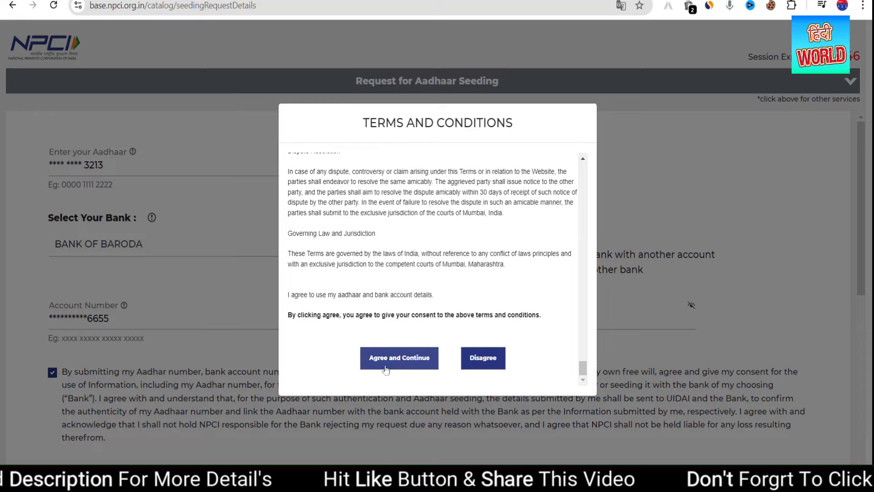
pyautogui.click(399, 359)
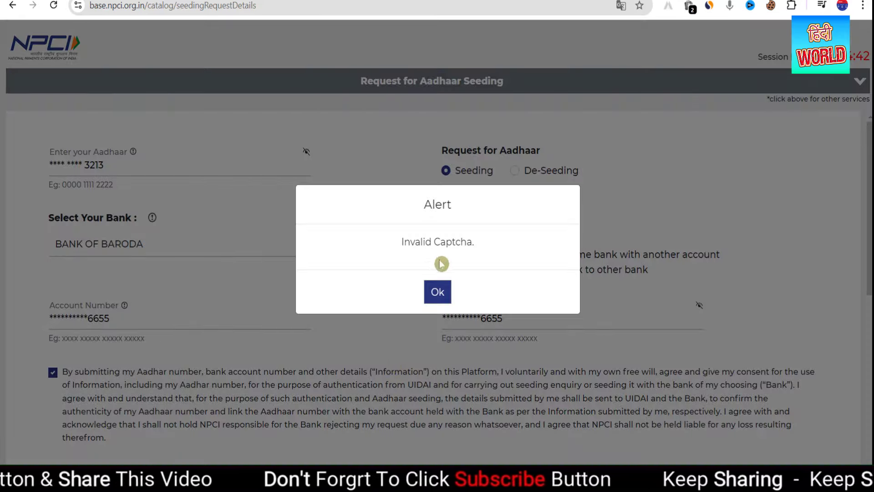
pyautogui.click(438, 293)
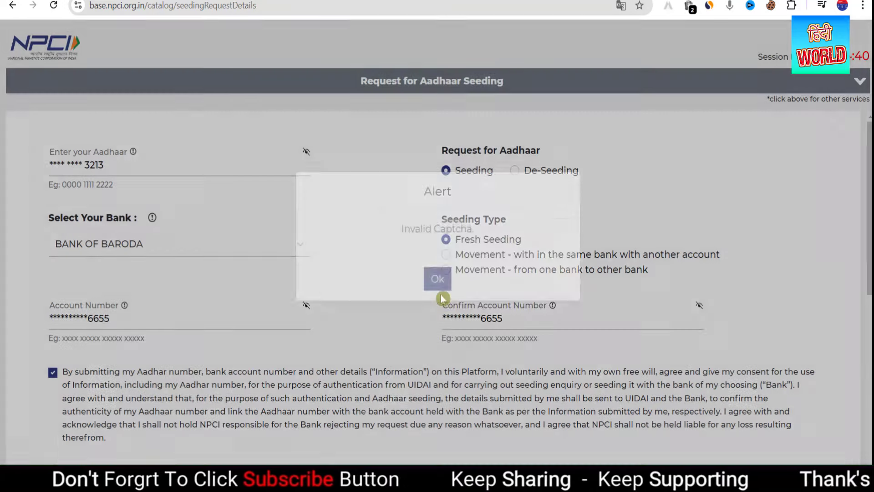
# - Fill in the newly displayed captcha and submit the Aadhaar seeding request, agreeing to its terms and conditions
pyautogui.scroll(-3, 725, 315)
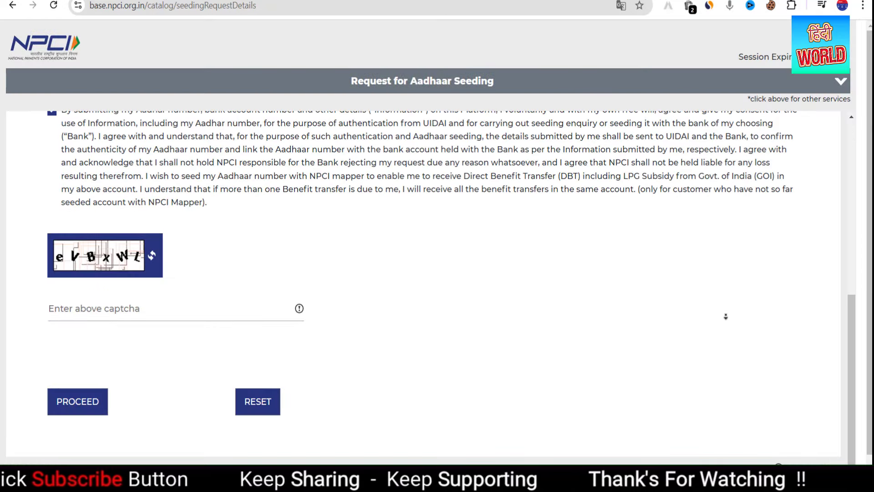
pyautogui.click(93, 301)
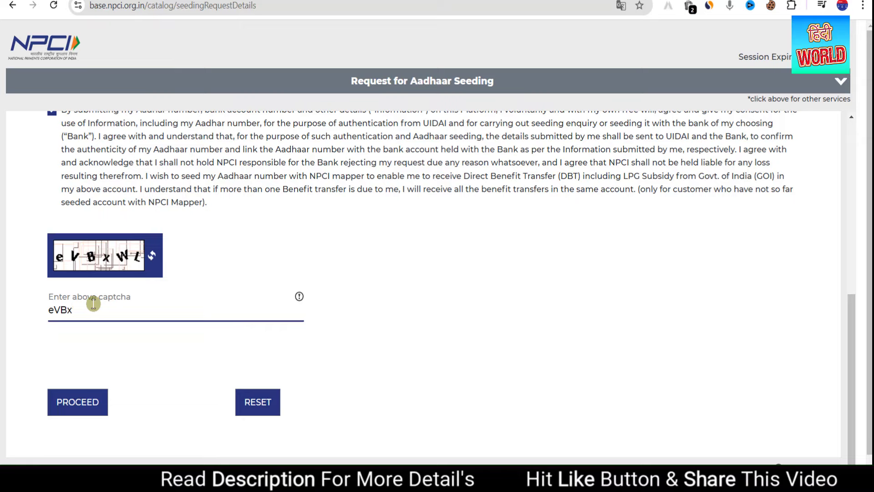
pyautogui.write('eVBxWL')
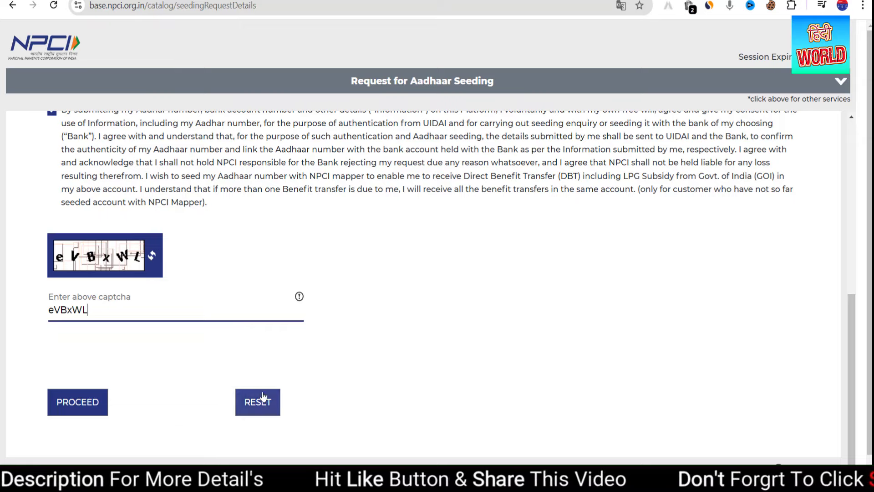
pyautogui.click(76, 408)
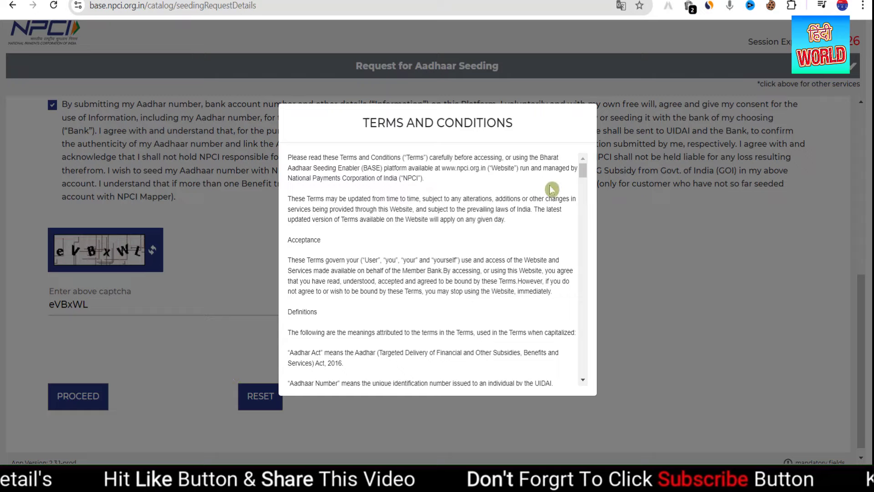
pyautogui.moveTo(576, 166); pyautogui.dragTo(585, 384)
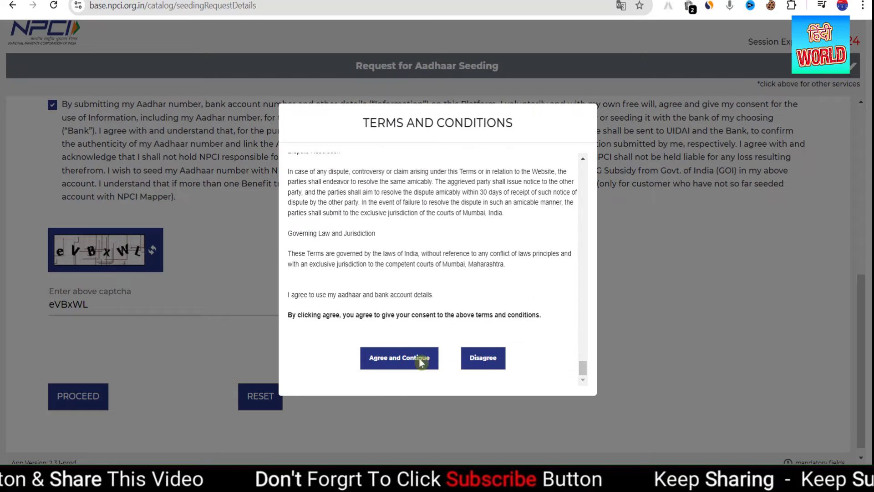
pyautogui.click(387, 356)
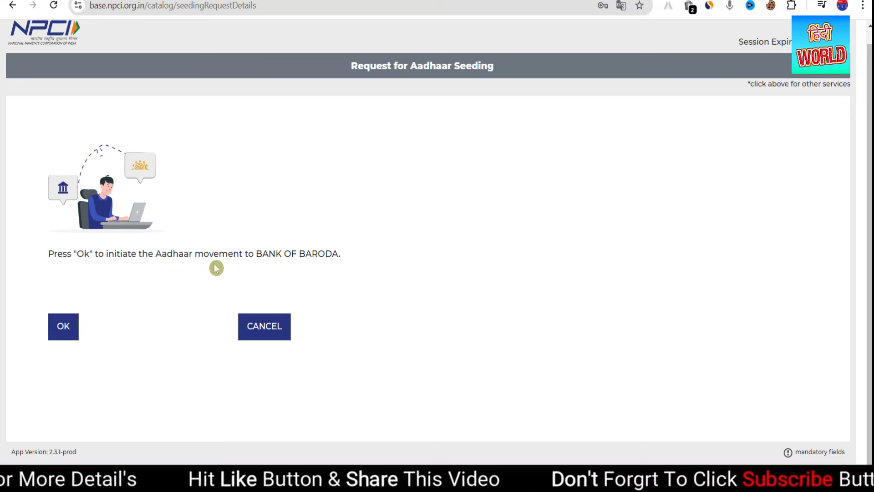
# - Confirm initiating the Aadhaar movement to Bank of Baroda and continue the session
pyautogui.click(68, 328)
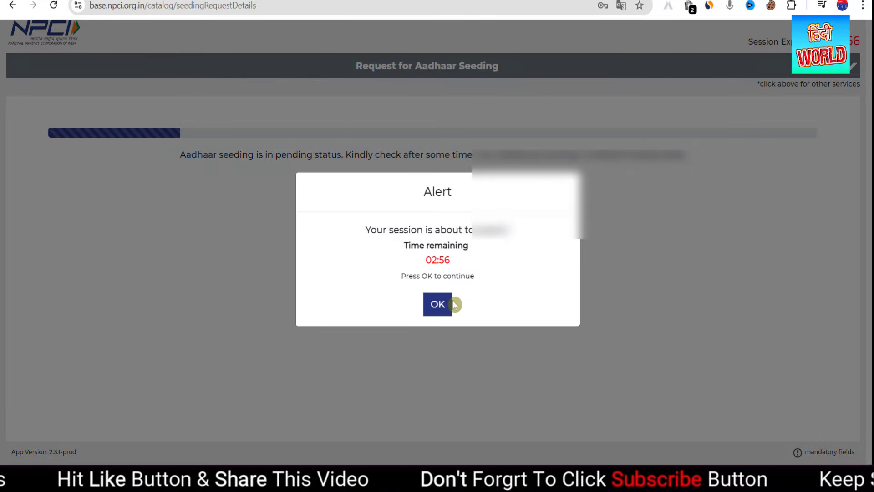
pyautogui.click(428, 306)
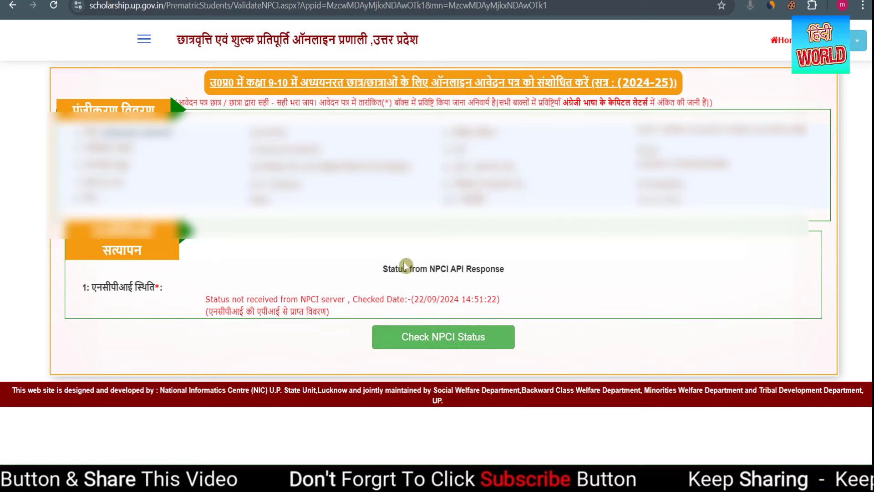
pyautogui.click(343, 317)
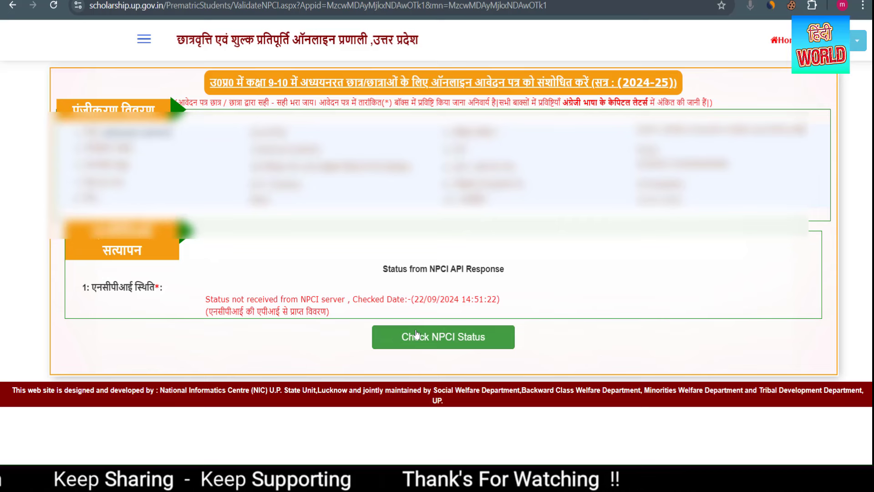
pyautogui.click(408, 234)
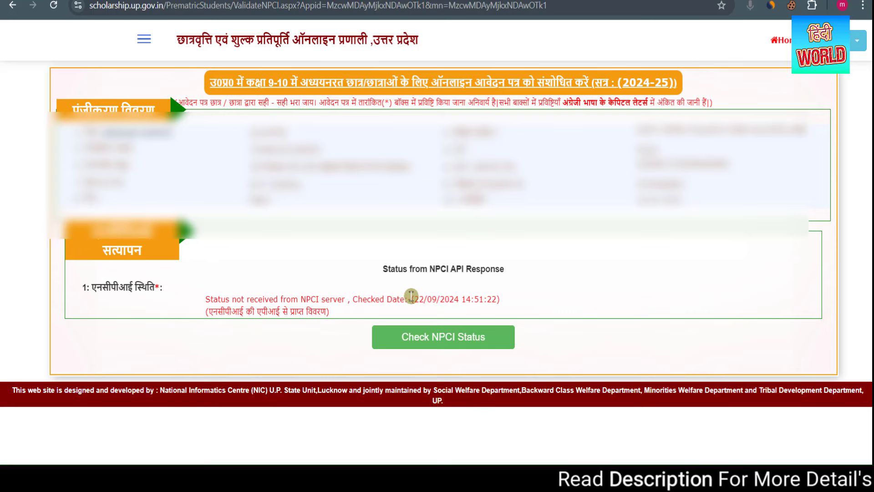
pyautogui.click(429, 327)
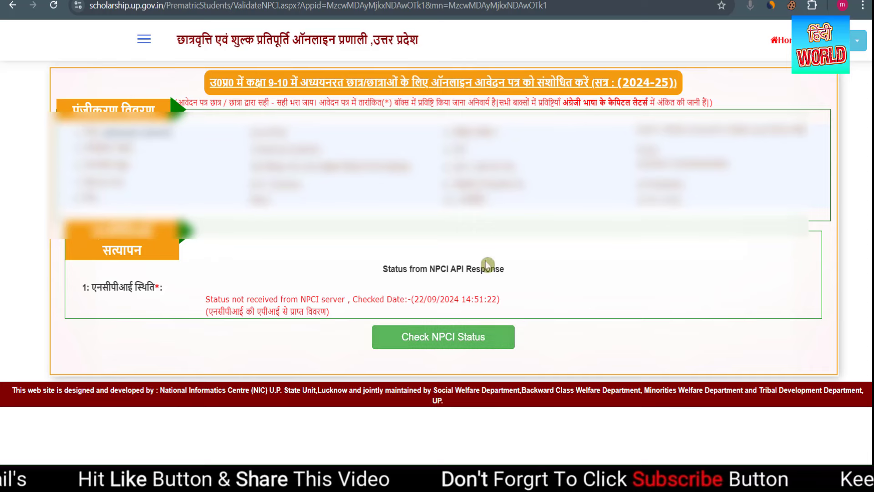
pyautogui.click(433, 326)
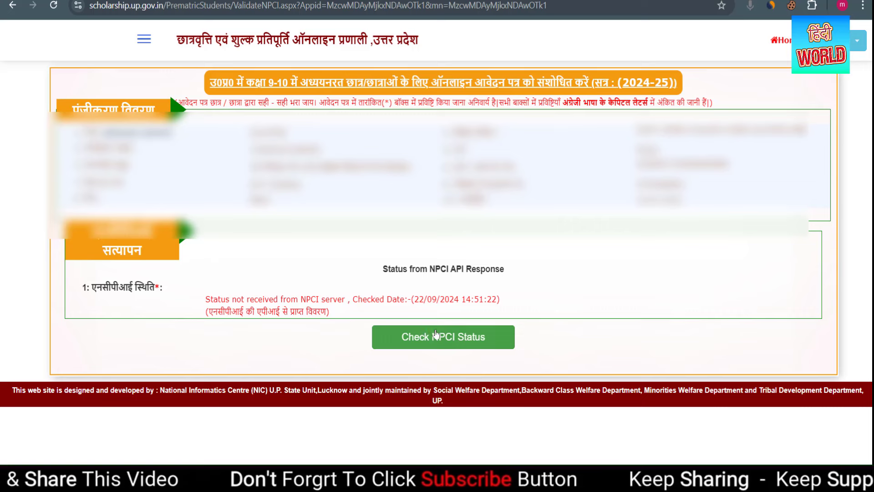